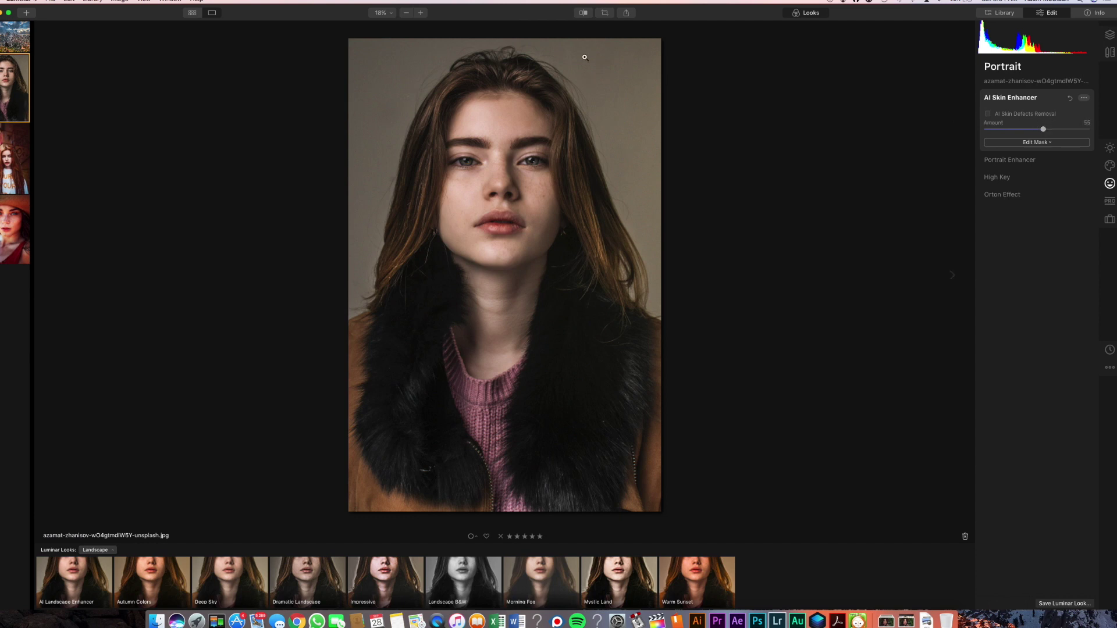
- In Portrait Enhancer, set Face Light to 36, Eye Whitening to 26, Eye Enhancer to 37 and Dark Circles Removal to 100
left_click(580, 14)
left_click(1006, 161)
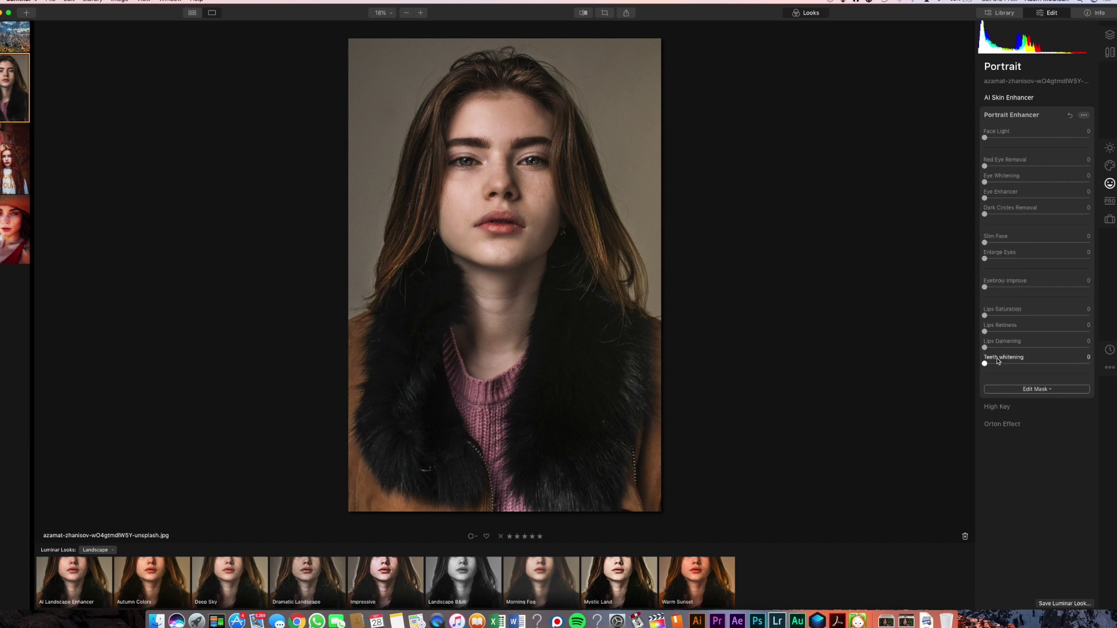
left_click_drag(984, 138, 1025, 140)
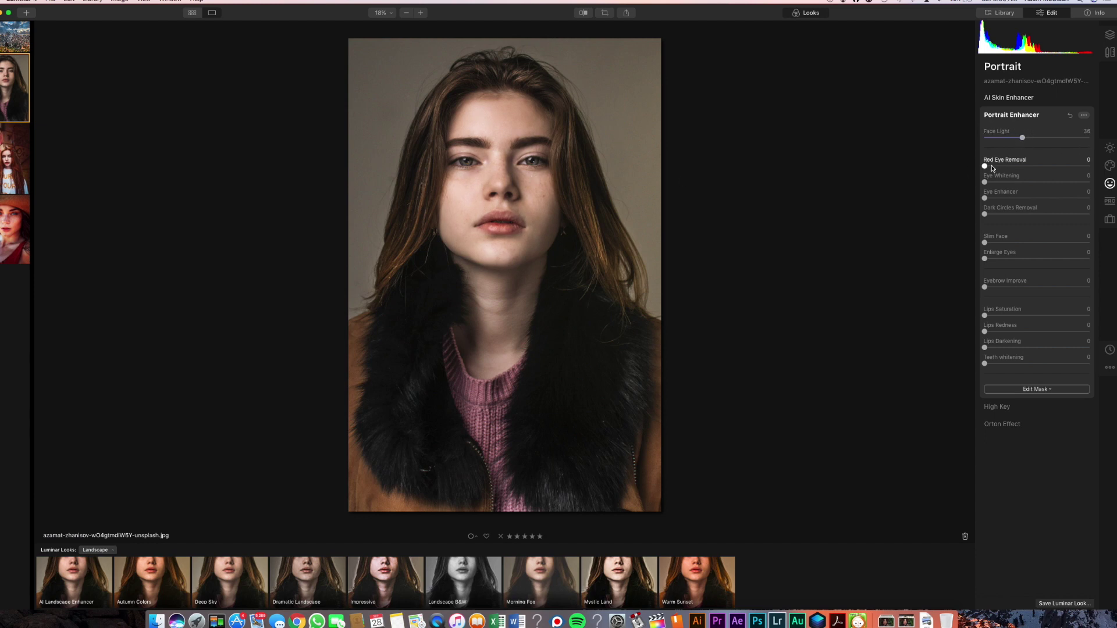
left_click_drag(986, 184, 1015, 180)
left_click_drag(985, 199, 1012, 200)
left_click_drag(1011, 200, 1093, 217)
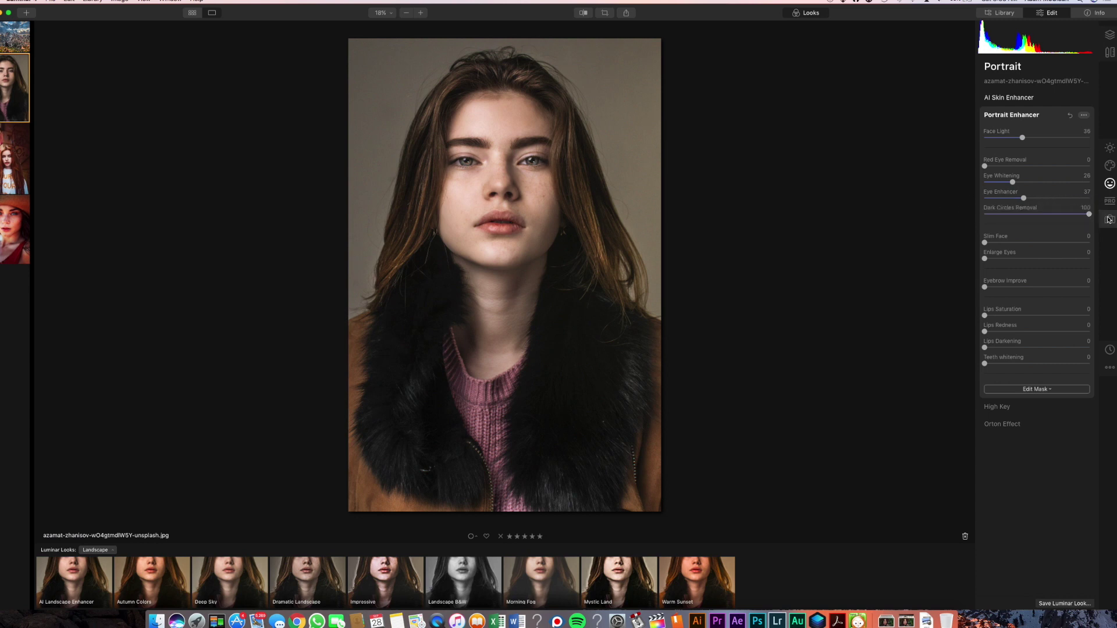
- Set Eyebrow Improve to 14, Lips Saturation to 24, Lips Redness to 15 and Lips Darkening to 19, and compare the portrait with the original
left_click_drag(985, 245, 962, 362)
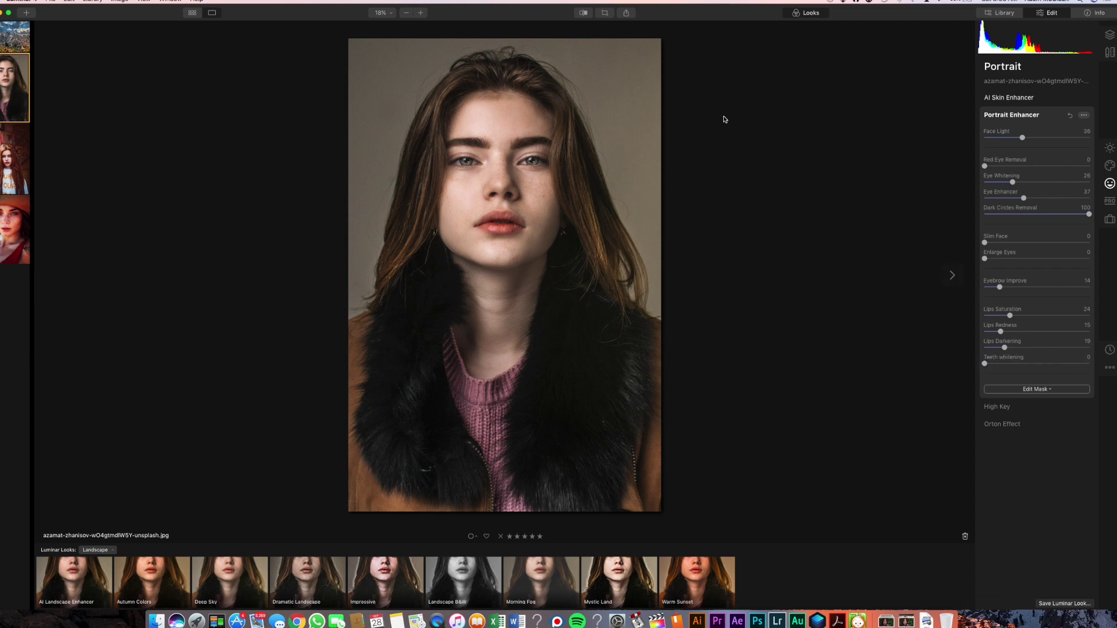
left_click(583, 13)
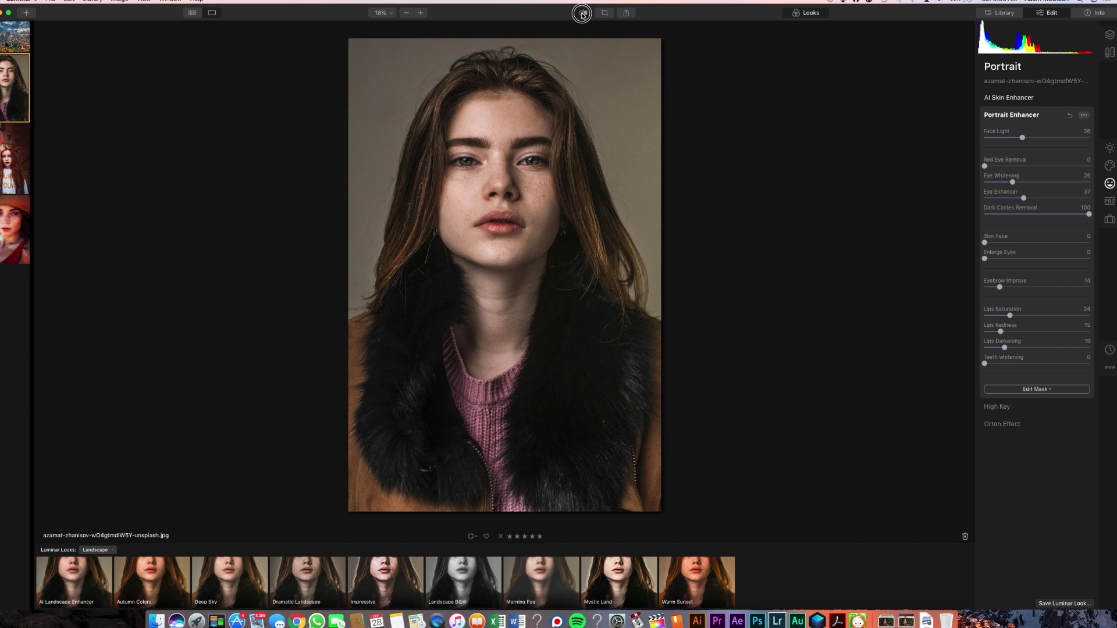
left_click_drag(582, 14, 583, 16)
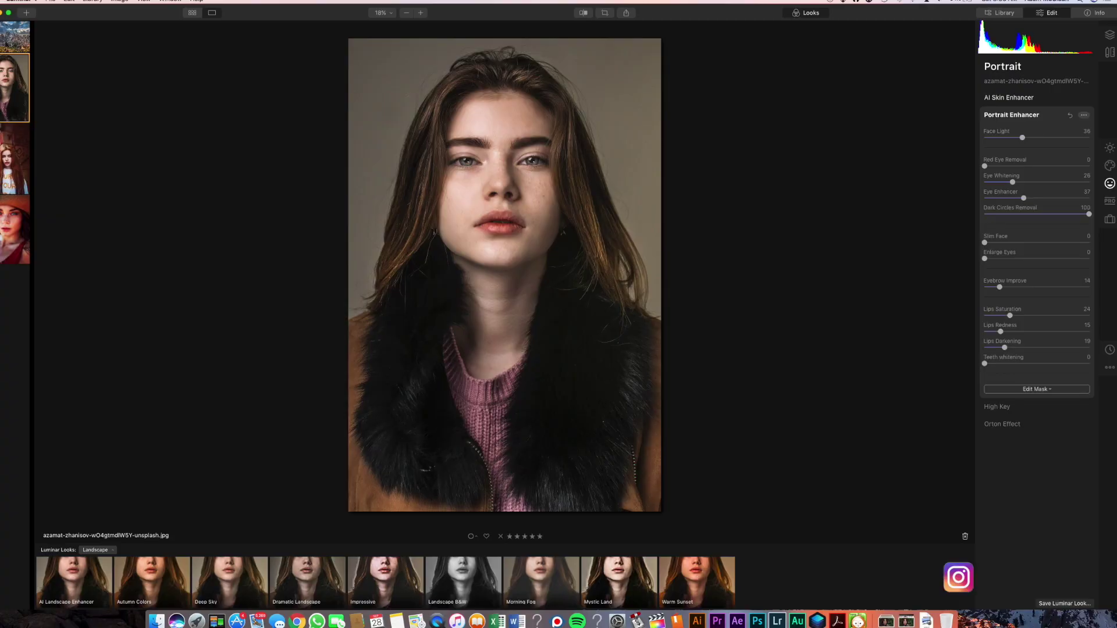
- Switch to the portrait by the graffiti wall, set the AI Skin Enhancer amount to 100 and turn on AI Skin Defects Removal
left_click(3, 161)
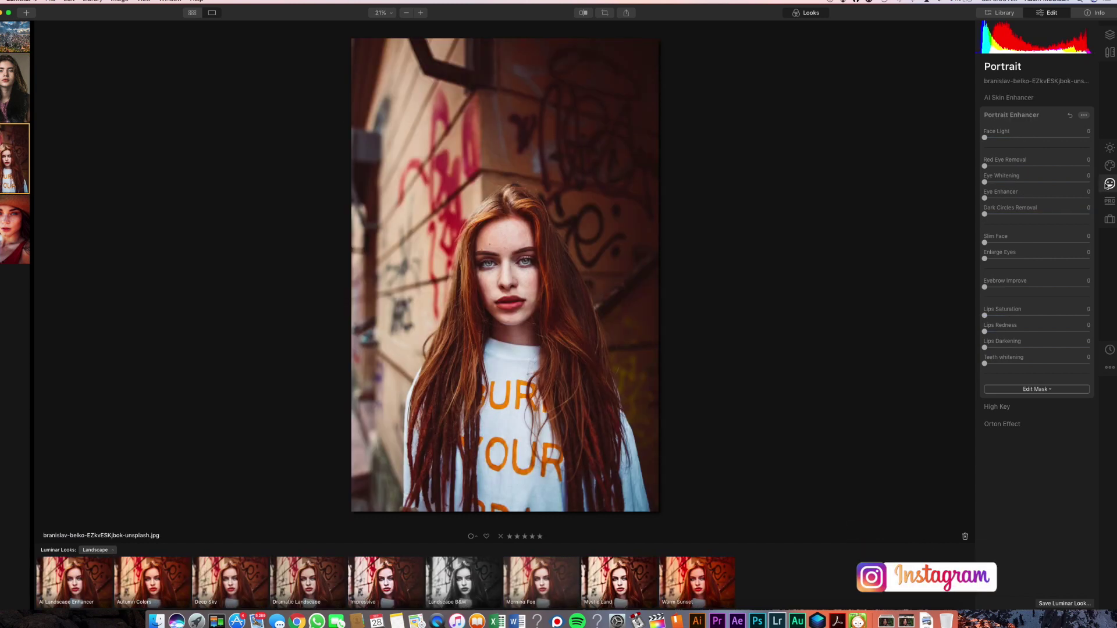
left_click(1004, 99)
left_click_drag(986, 130, 1109, 132)
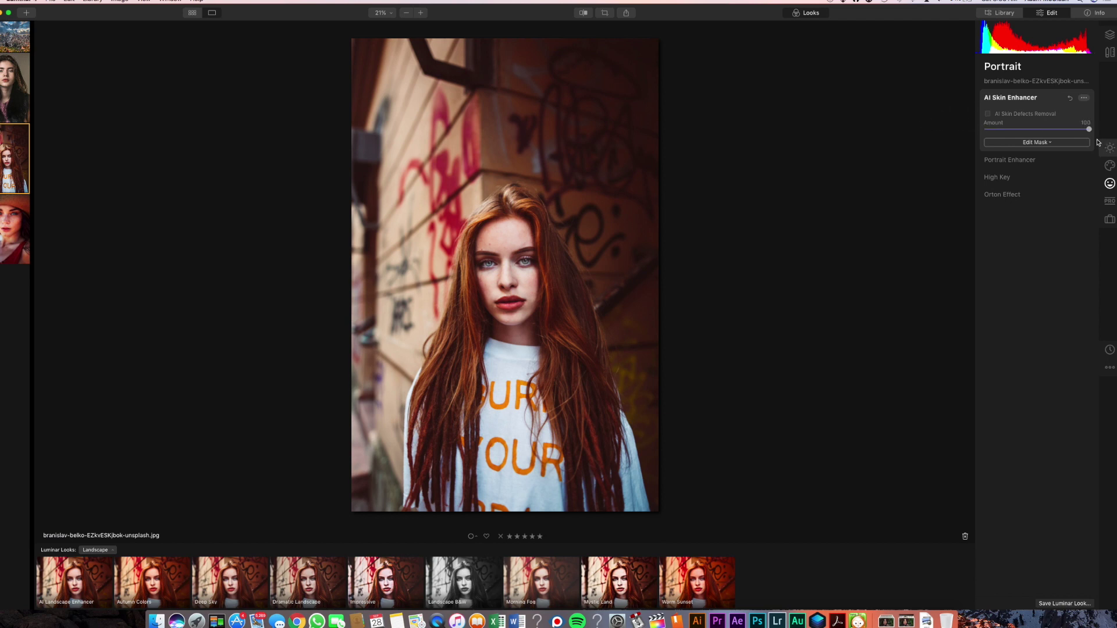
left_click(989, 116)
- In Portrait Enhancer, set Face Light 51, Red Eye Removal 21, Eye Whitening 40, Eye Enhancer 57, Dark Circles Removal 42, Slim Face 20, Enlarge Eyes 7
left_click(995, 160)
left_click_drag(985, 137, 1039, 138)
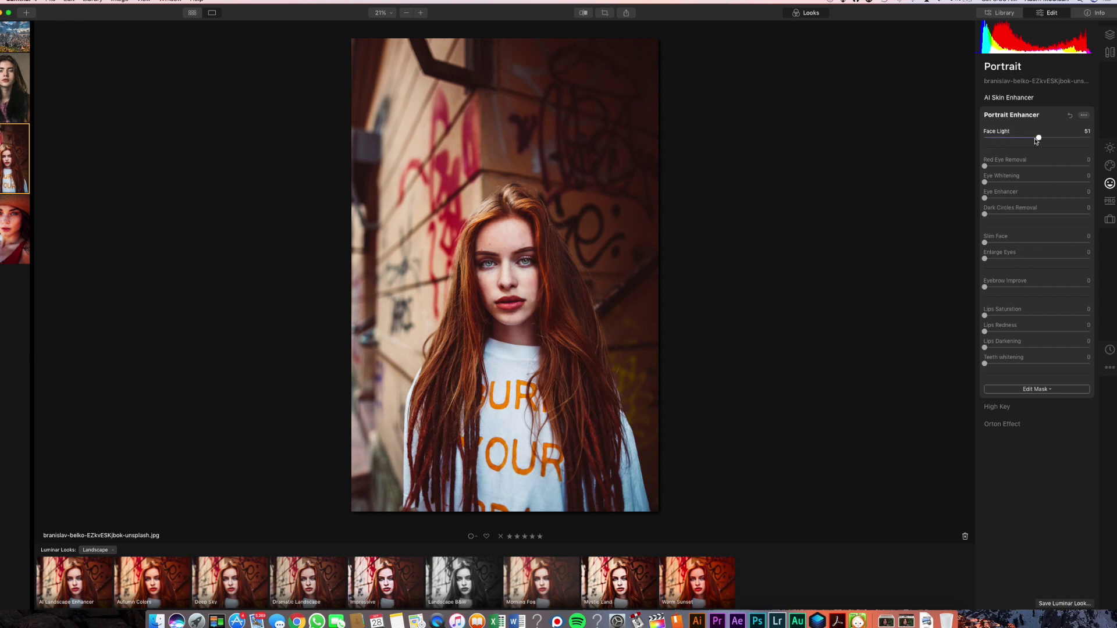
left_click_drag(985, 167, 1030, 214)
mouse_move(984, 242)
left_mouse_down()
mouse_move(1005, 243)
mouse_move(993, 260)
left_mouse_up()
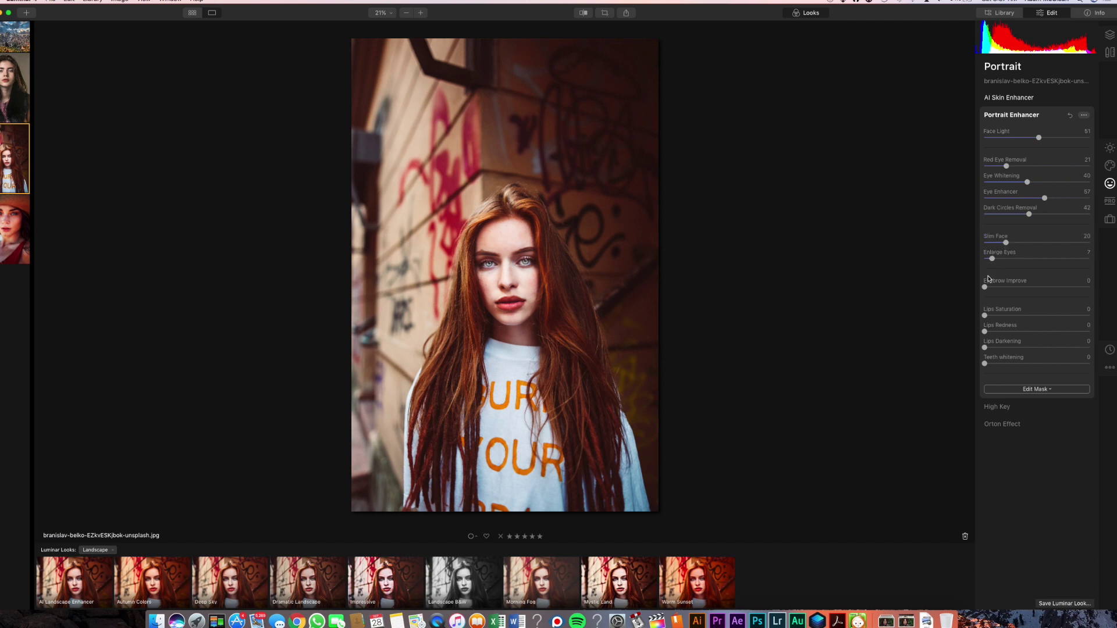
- Set Eyebrow Improve to 18 and Lips Darkening to 16, leaving lips saturation and redness at 0, and compare with the original
left_click_drag(985, 287, 1004, 288)
left_click_drag(986, 316, 1001, 316)
left_click_drag(1001, 316, 1002, 347)
left_click(584, 14)
left_click(584, 13)
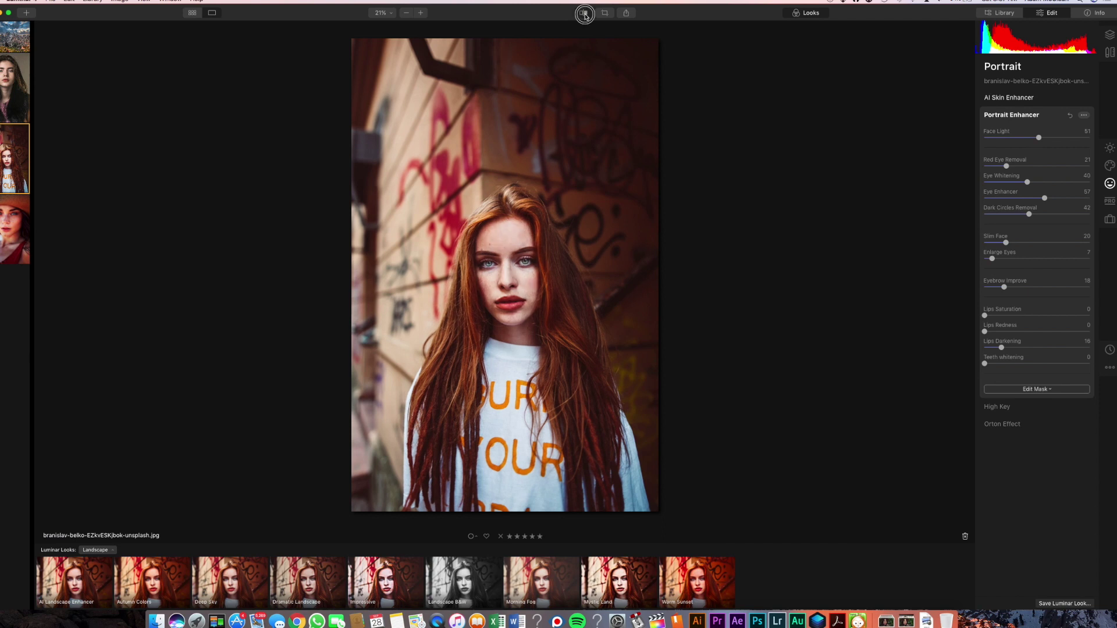
left_click(585, 13)
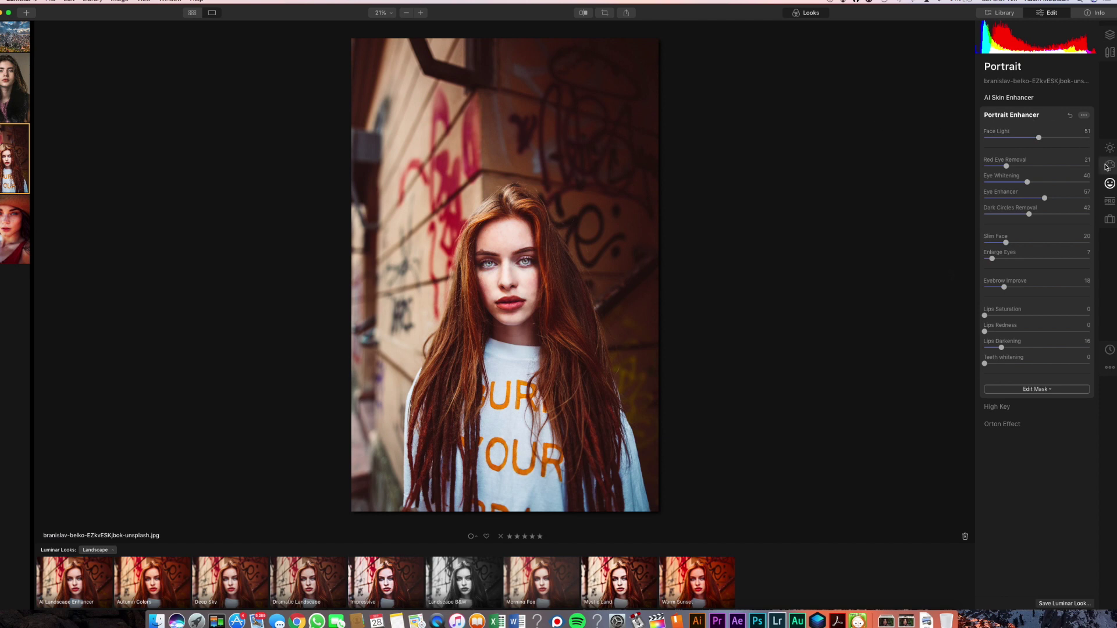
- Toggle AI Skin Defects Removal off and on to check its effect on the skin, and compare the portrait with the original
left_click(1017, 99)
left_click(987, 115)
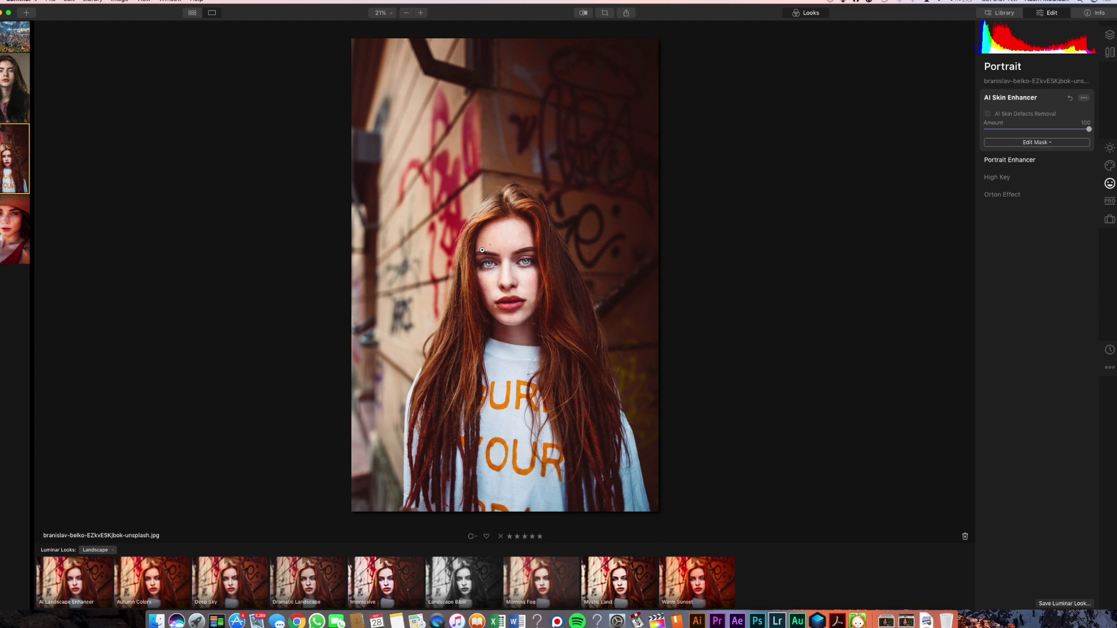
left_click(988, 114)
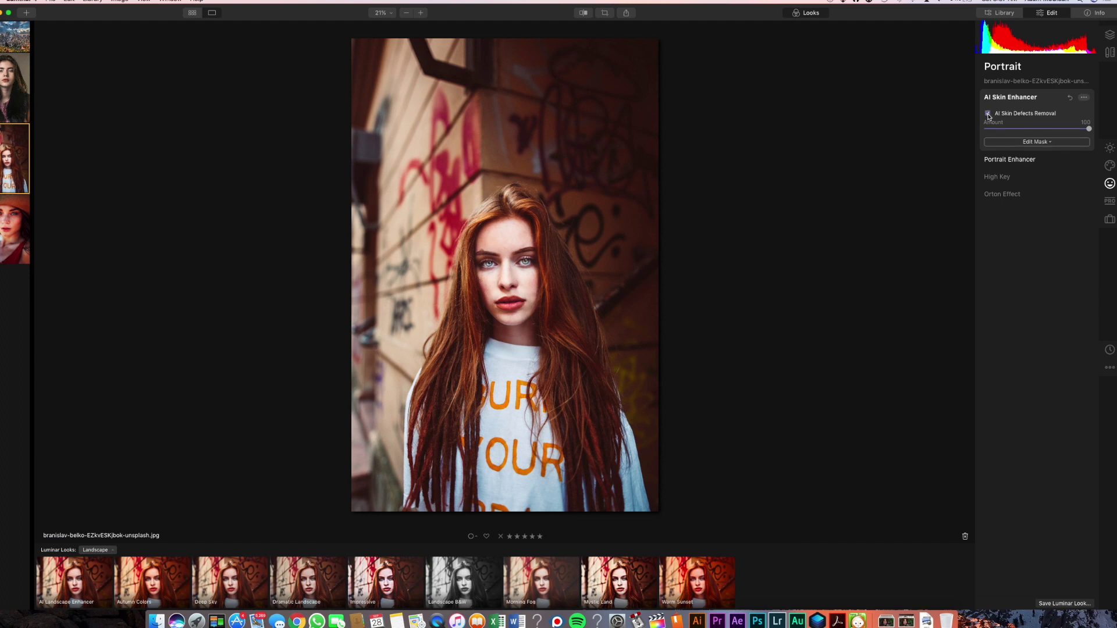
left_click(987, 115)
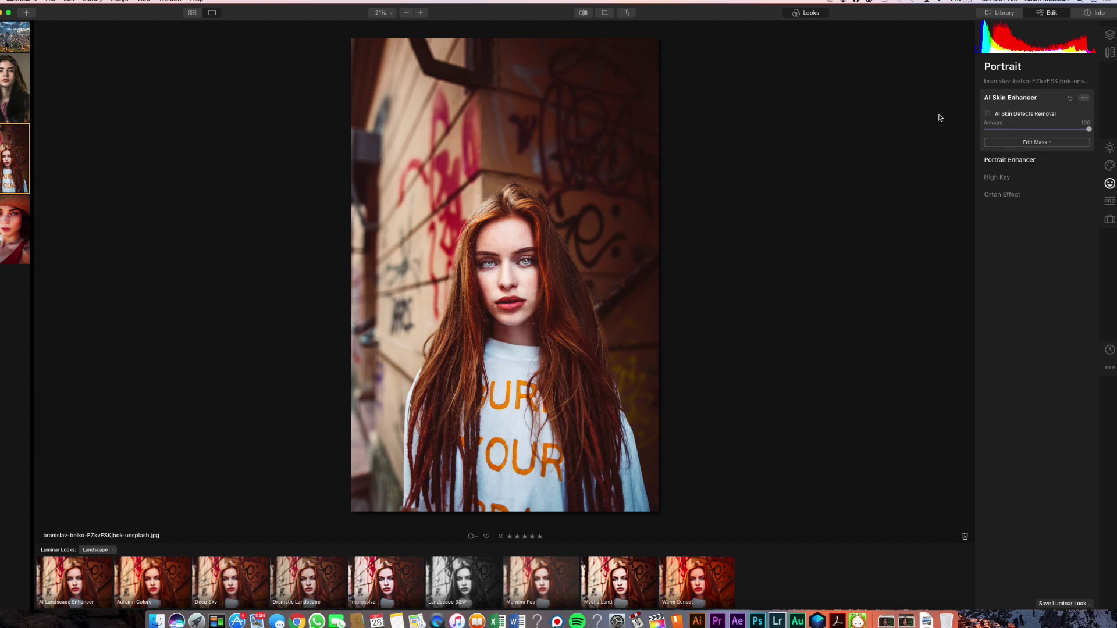
left_click(579, 14)
left_click(579, 14)
- Switch to the portrait of the woman in the straw hat, set AI Skin Enhancer to 100 and expand the Portrait Enhancer settings
left_click(8, 227)
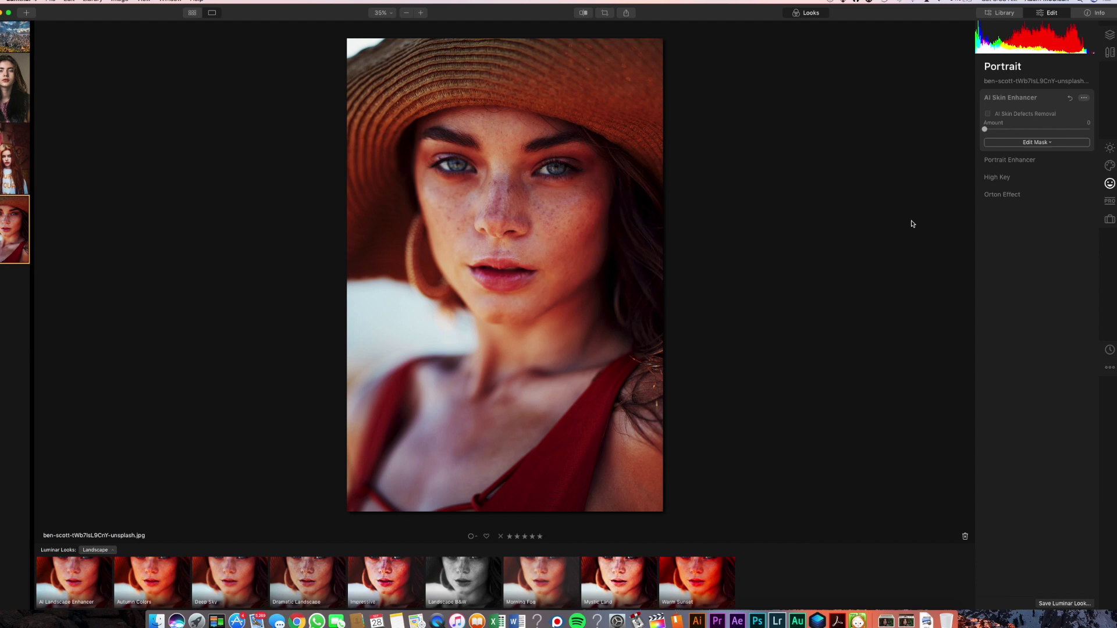
left_click_drag(985, 131, 1103, 133)
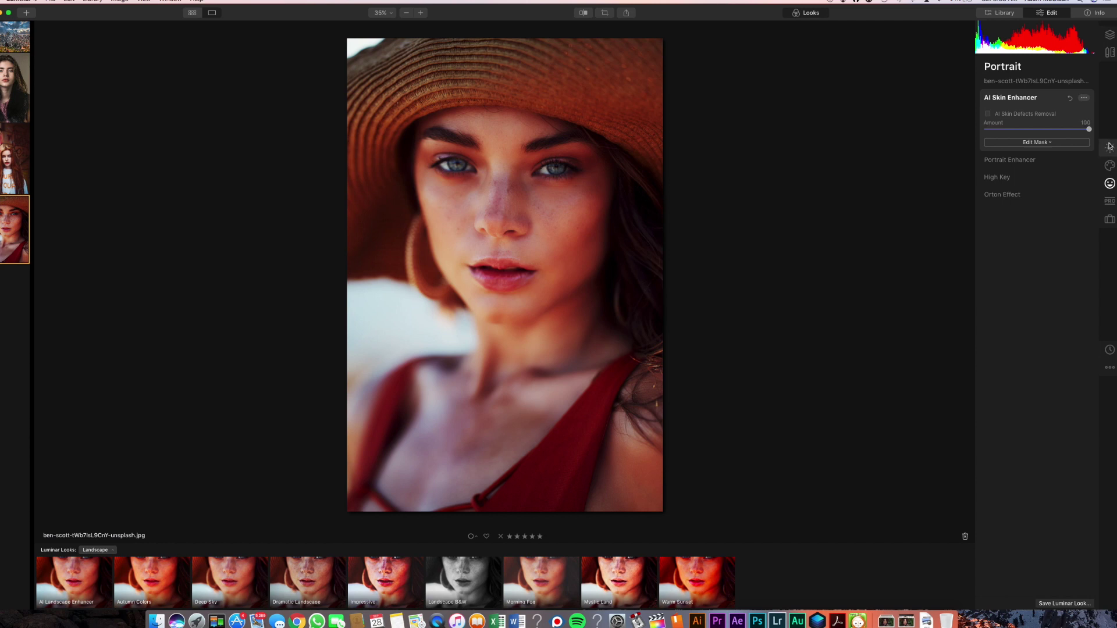
left_click(1027, 161)
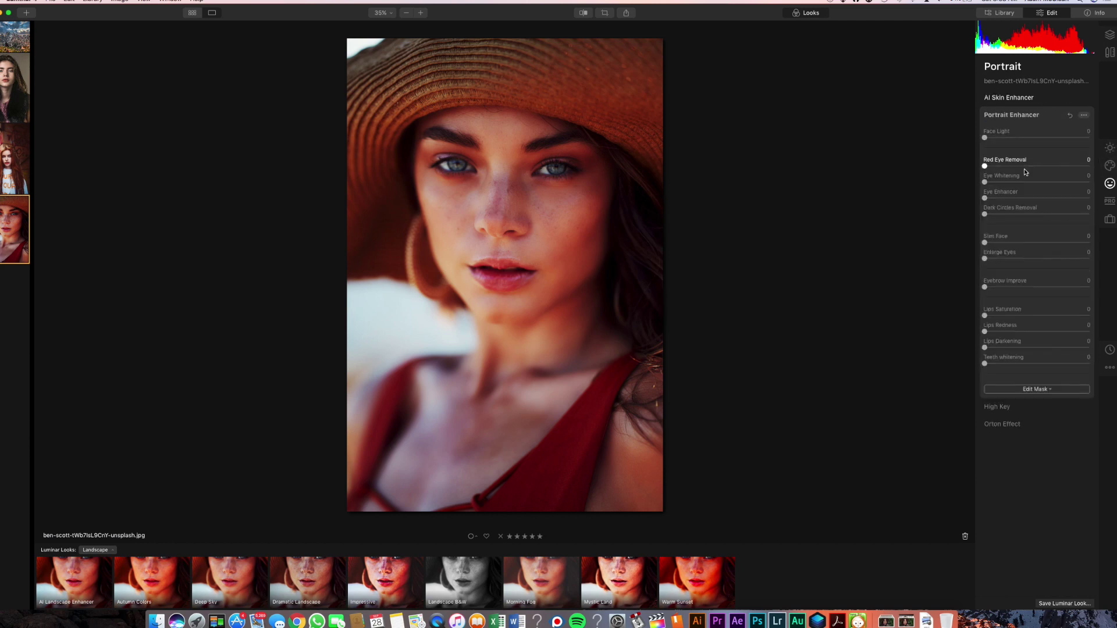
- Try Face Light at 46 on the hat portrait and reset it to 0
left_click_drag(985, 137, 1035, 141)
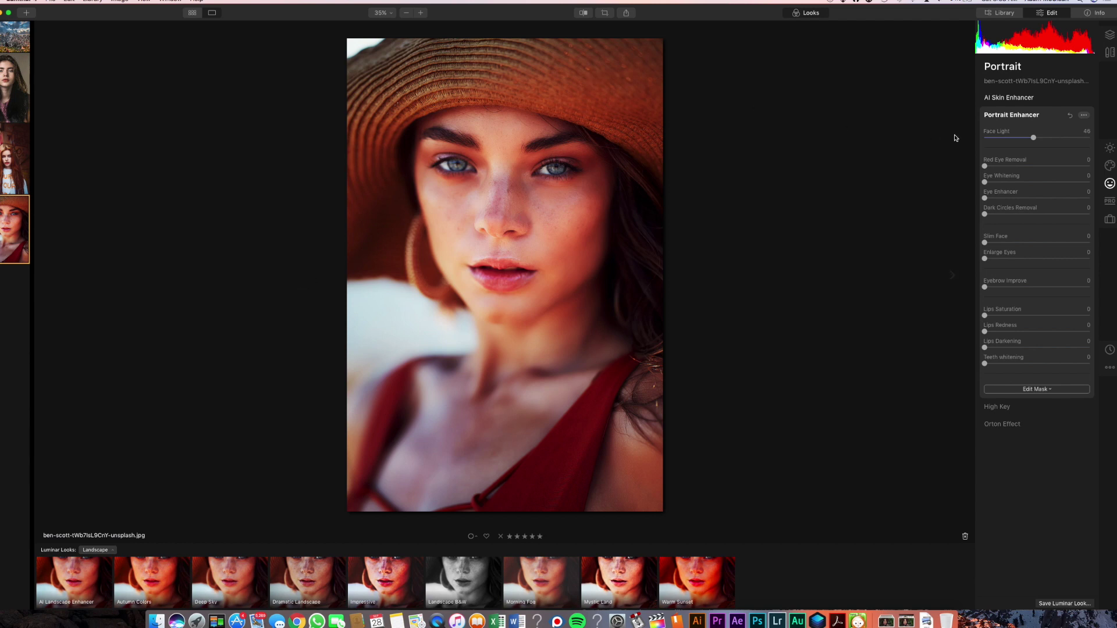
left_click_drag(1033, 137, 982, 138)
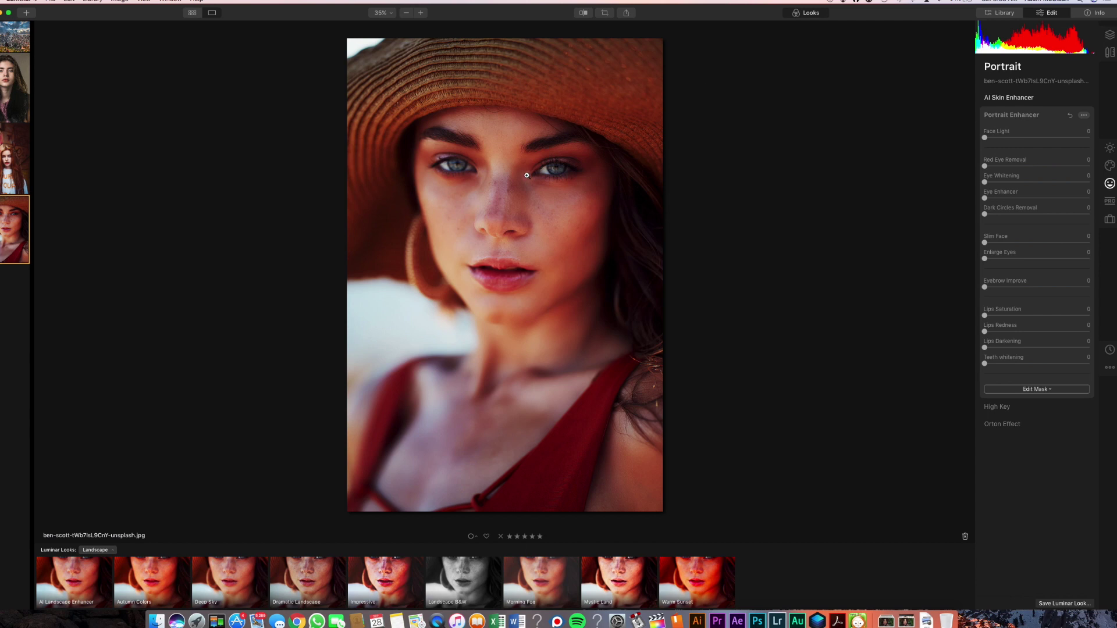
- Set Face Light to 40, Red Eye Removal 17, Eye Whitening 30, Eye Enhancer 50, Dark Circles Removal 41 and Enlarge Eyes 3
left_click_drag(985, 138, 1029, 214)
left_click_drag(988, 245, 950, 249)
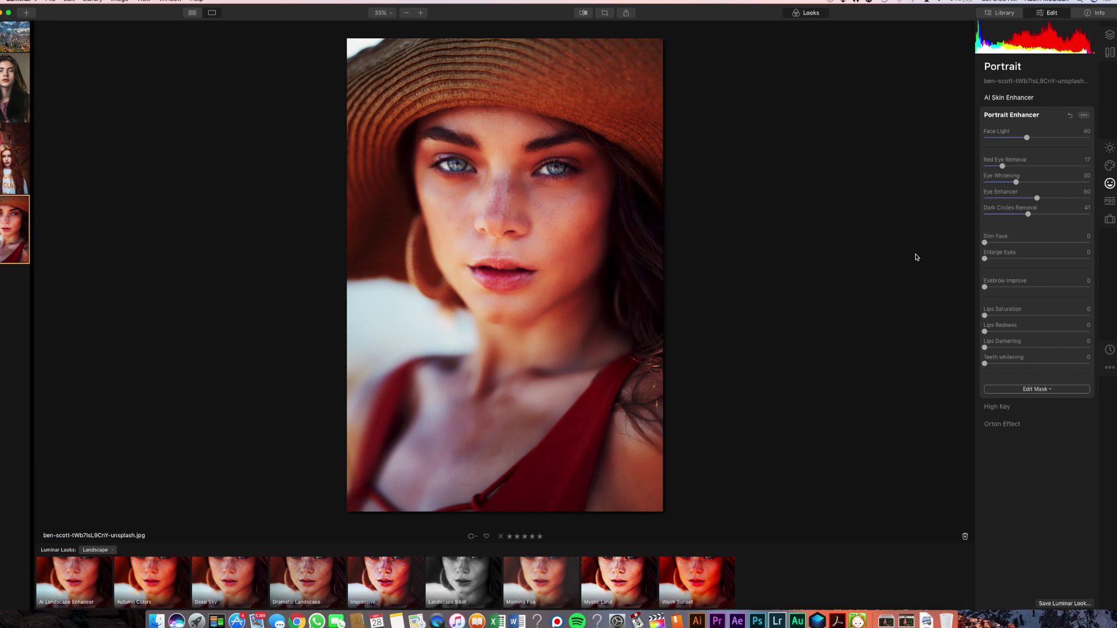
left_click_drag(986, 261, 989, 261)
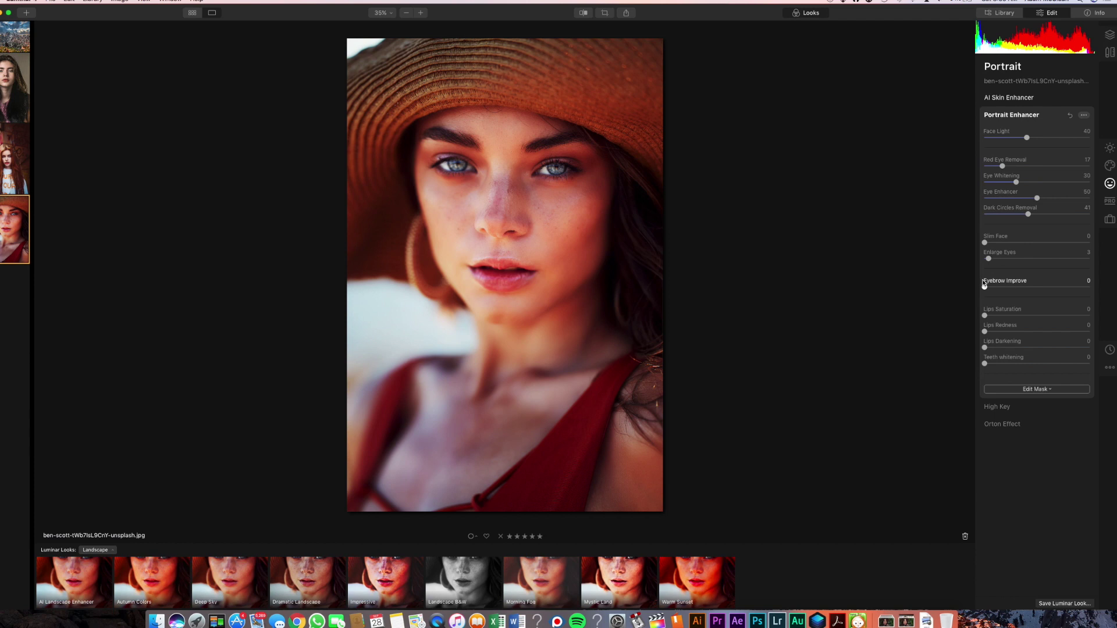
- Set Eyebrow Improve to 5, Lips Saturation to 18 and Lips Redness to 16, and compare the hat portrait with the original
left_click_drag(986, 288, 1002, 332)
left_click(581, 14)
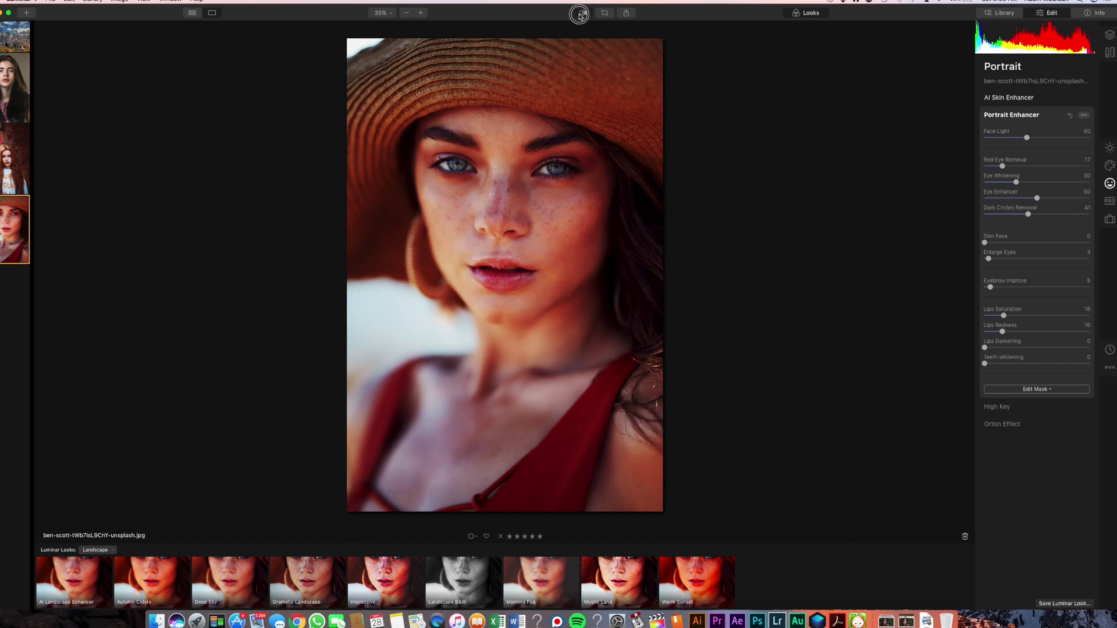
left_click(581, 14)
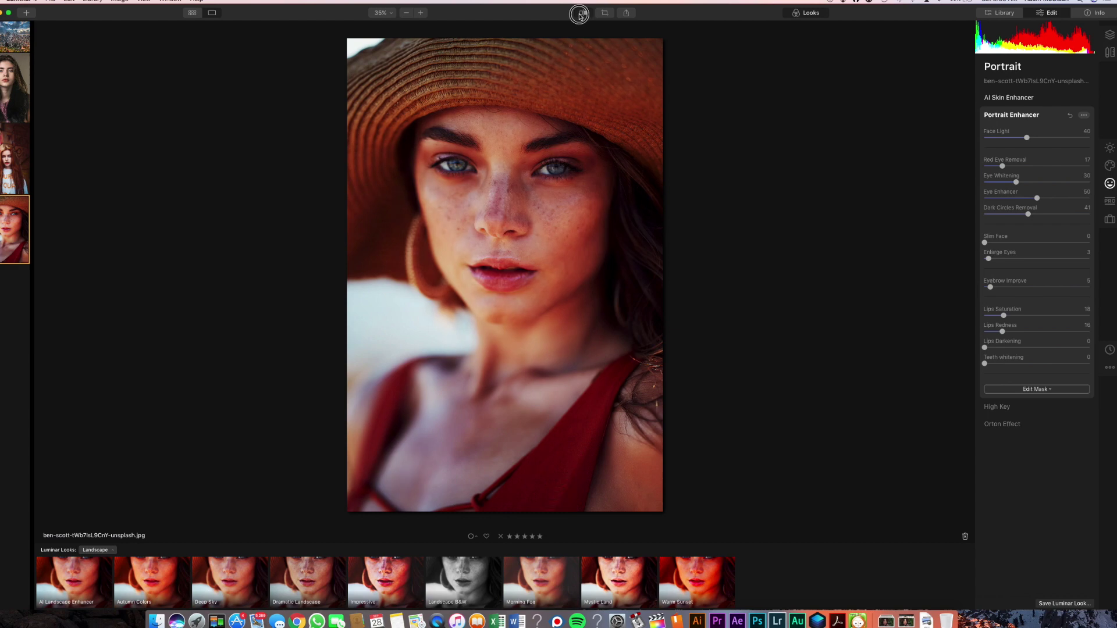